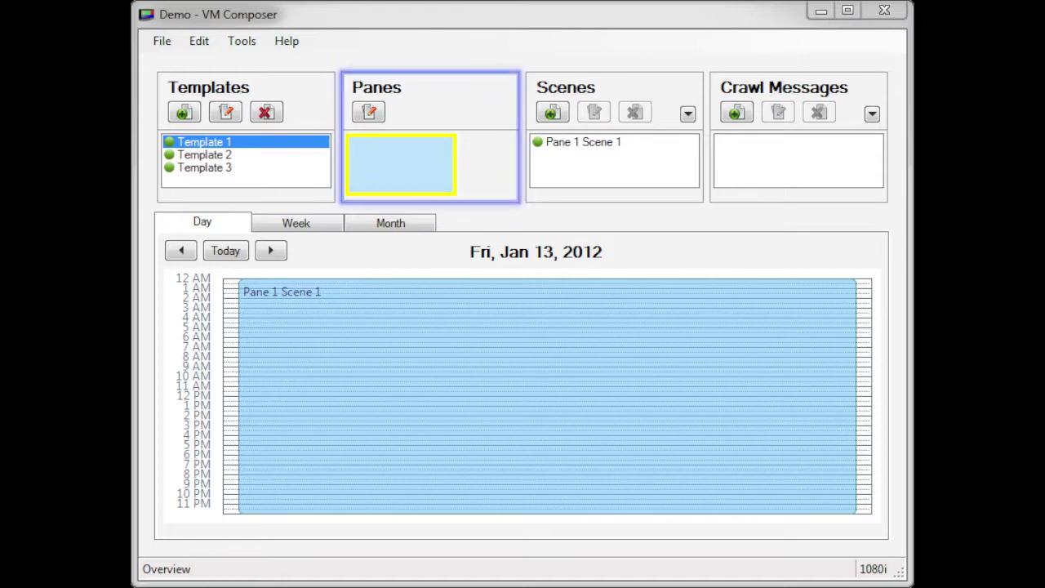
- Examine the pane layouts of Template 1, Template 2 and Template 3, ending with Template 3 selected
{"action": "left_click", "coordinate": [204, 154]}
{"action": "left_click", "coordinate": [204, 167]}
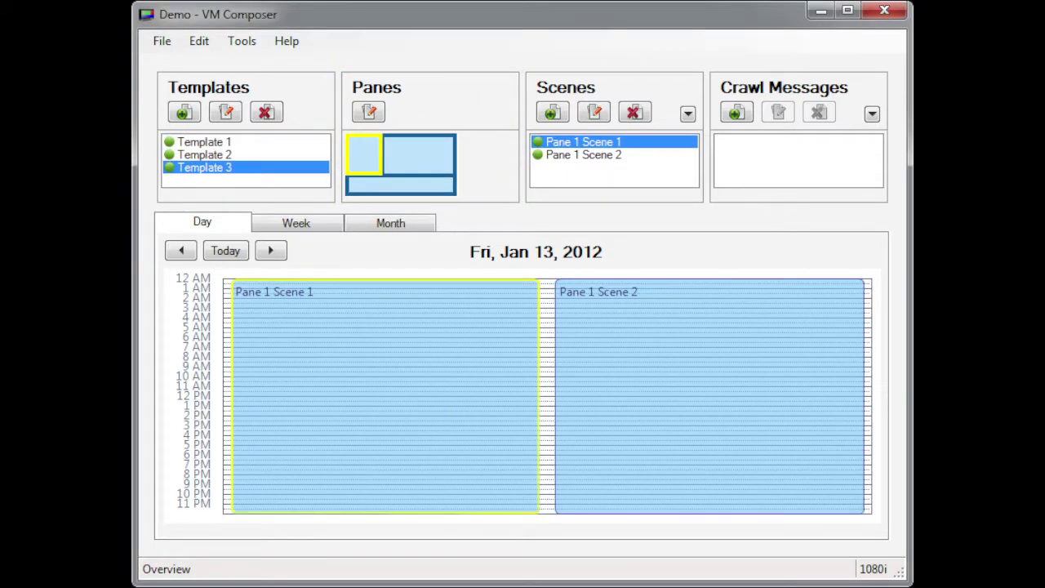
{"action": "left_click", "coordinate": [204, 142]}
{"action": "left_click", "coordinate": [204, 154]}
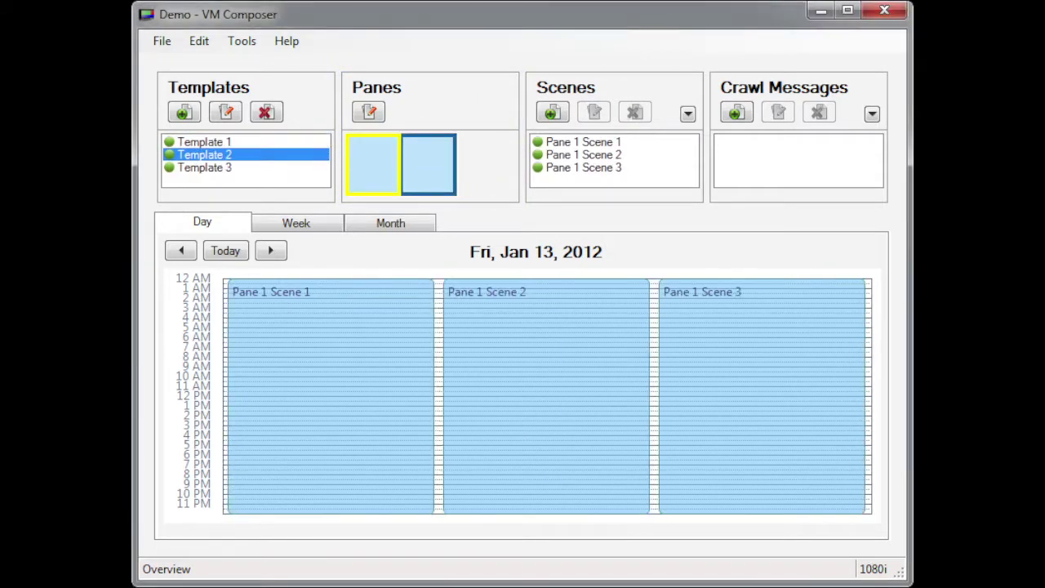
{"action": "left_click", "coordinate": [204, 167]}
{"action": "left_click", "coordinate": [204, 142]}
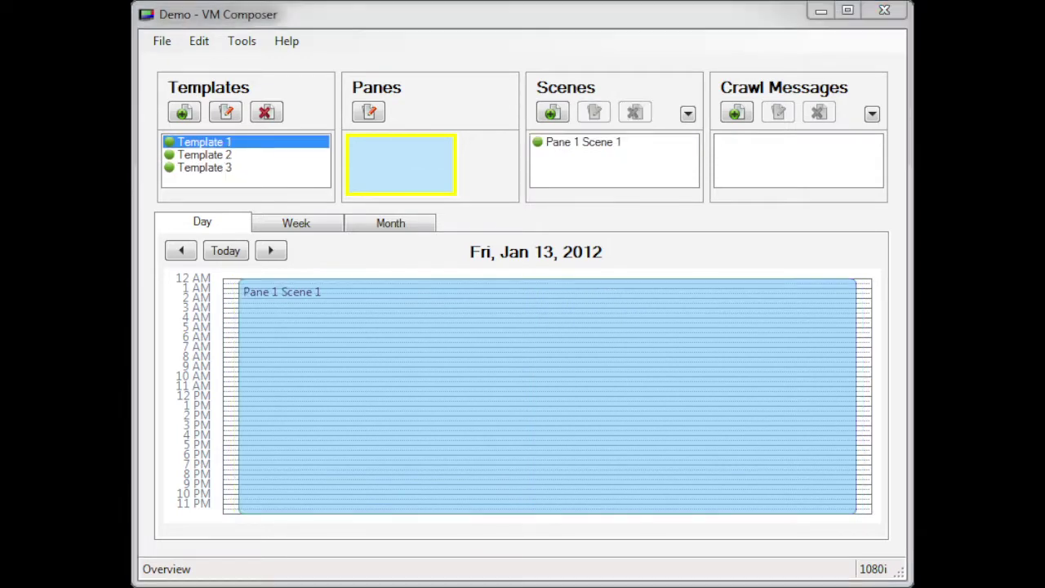
{"action": "left_click", "coordinate": [204, 155]}
{"action": "left_click", "coordinate": [204, 167]}
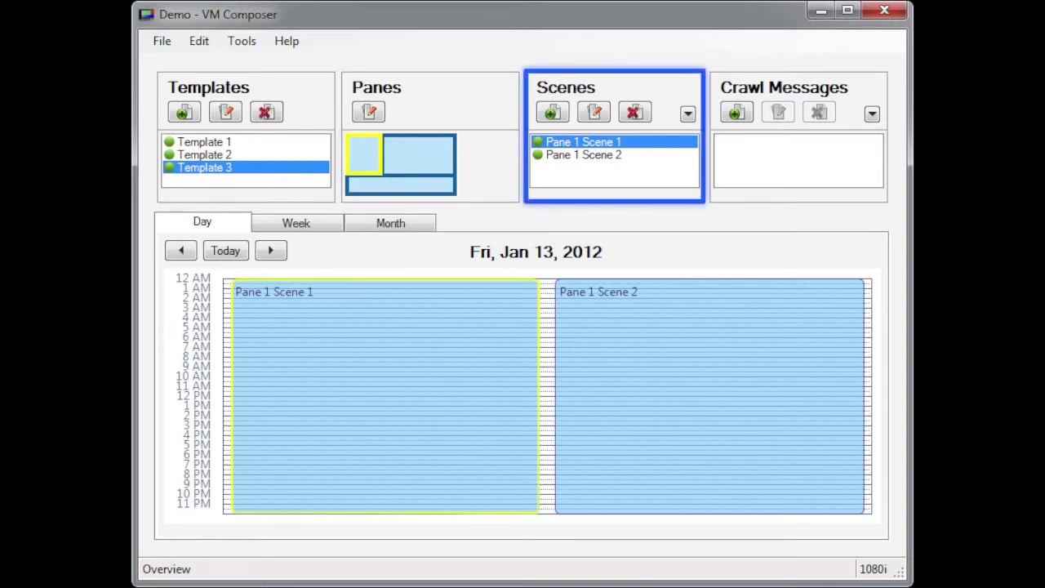
- Examine the scenes in each of Template 3's three panes, ending with Pane 2 selected
{"action": "left_click", "coordinate": [419, 155]}
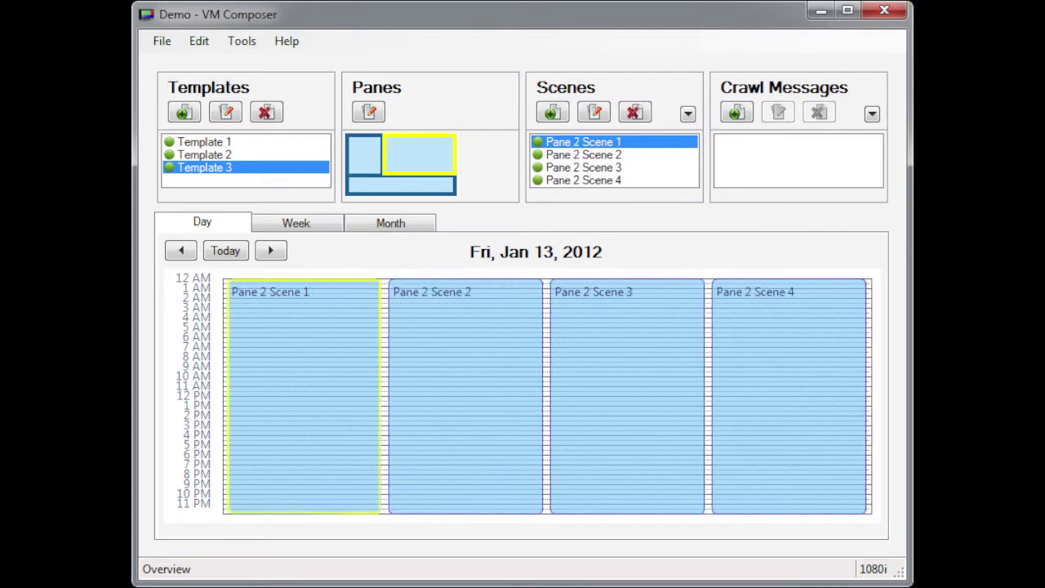
{"action": "left_click", "coordinate": [401, 186]}
{"action": "left_click", "coordinate": [364, 154]}
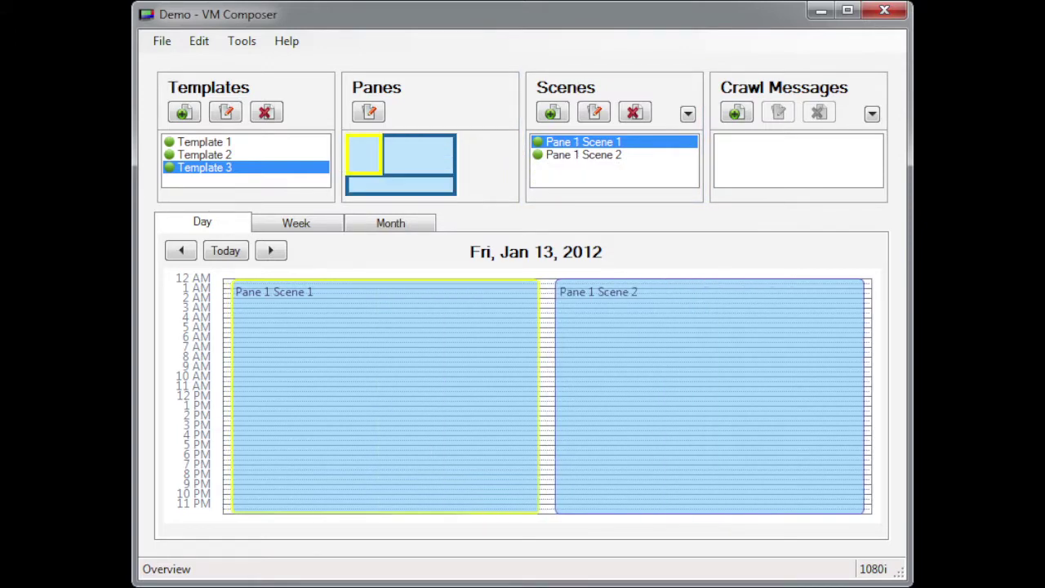
{"action": "left_click", "coordinate": [419, 155]}
{"action": "left_click", "coordinate": [401, 186]}
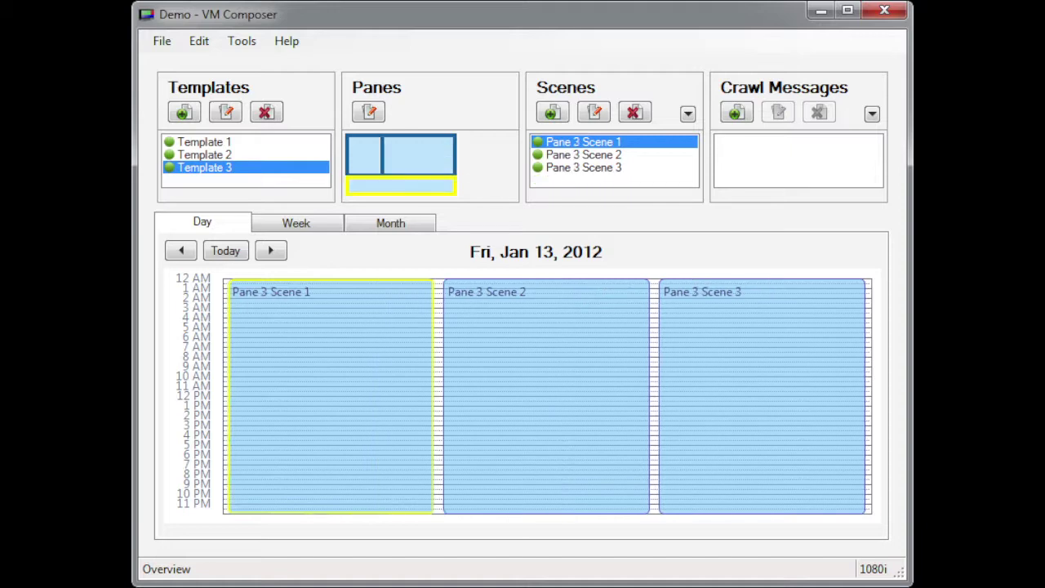
{"action": "left_click", "coordinate": [364, 153]}
{"action": "left_click", "coordinate": [419, 155]}
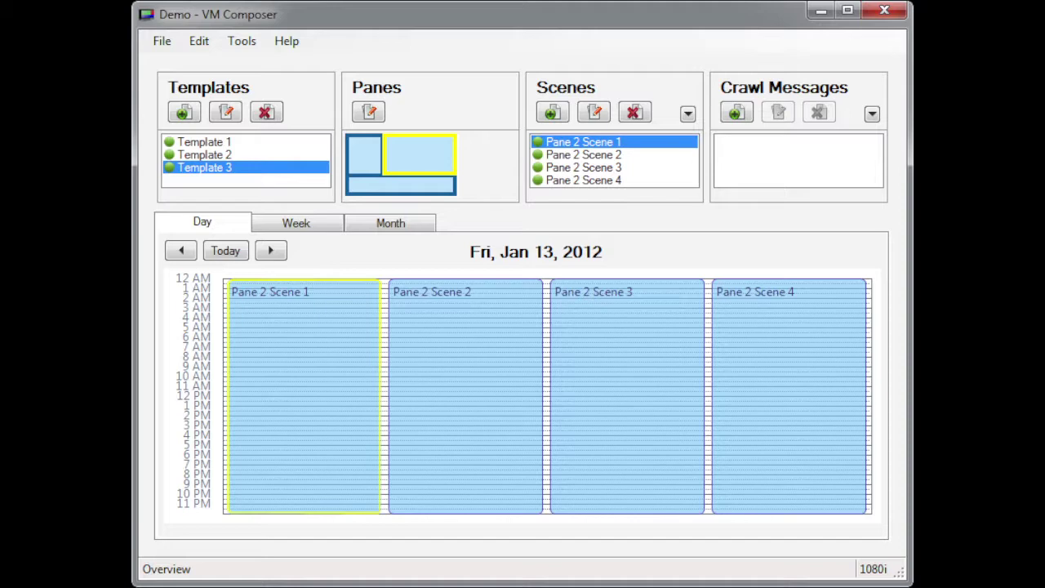
- Examine the day schedule of each of Pane 2's four scenes in Template 3, cycling through Scene 1 to Scene 4
{"action": "left_click", "coordinate": [584, 154]}
{"action": "left_click", "coordinate": [584, 167]}
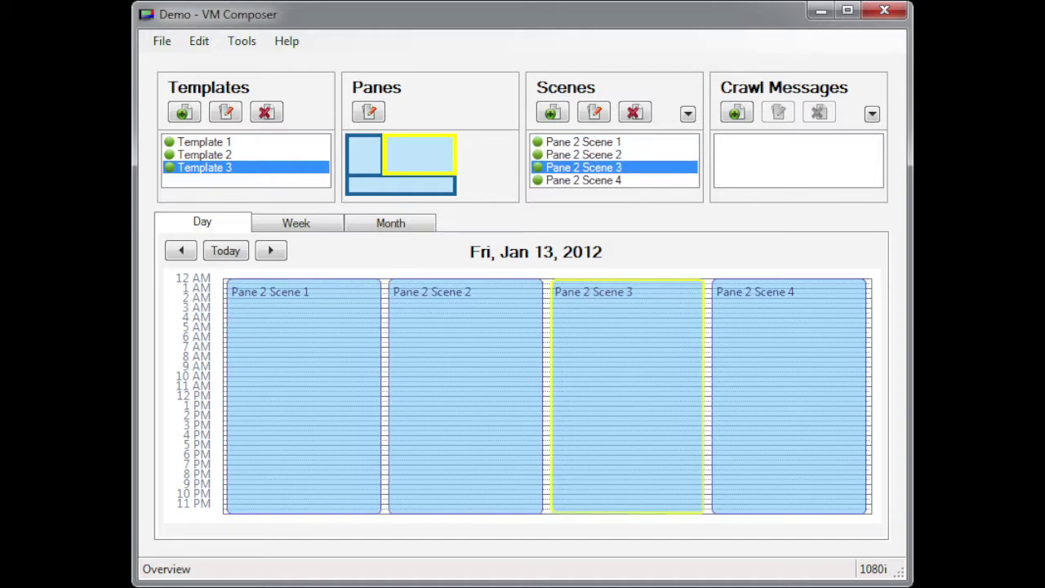
{"action": "left_click", "coordinate": [584, 180]}
{"action": "left_click", "coordinate": [584, 142]}
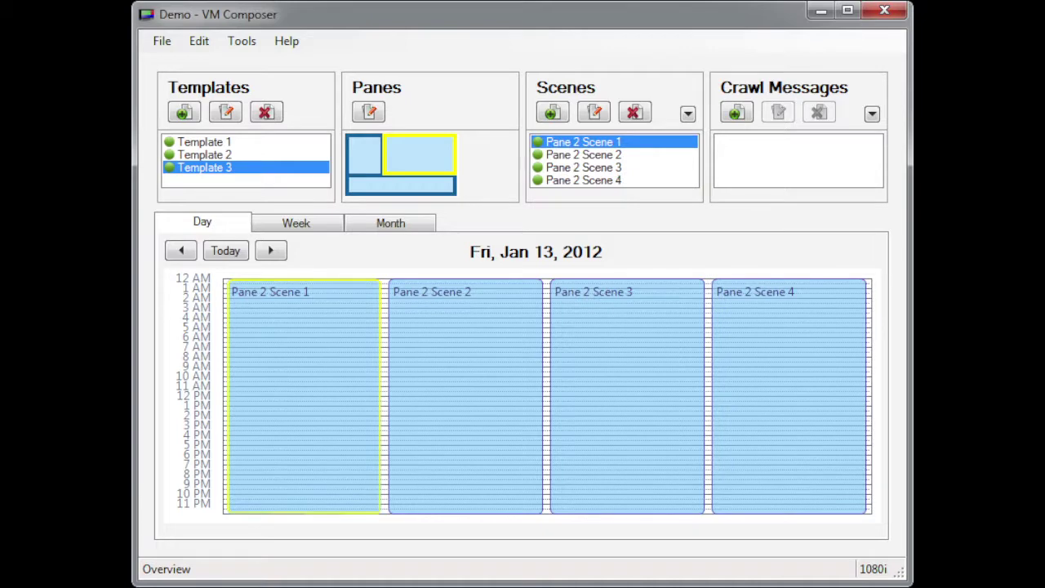
{"action": "left_click", "coordinate": [583, 154]}
{"action": "left_click", "coordinate": [584, 167]}
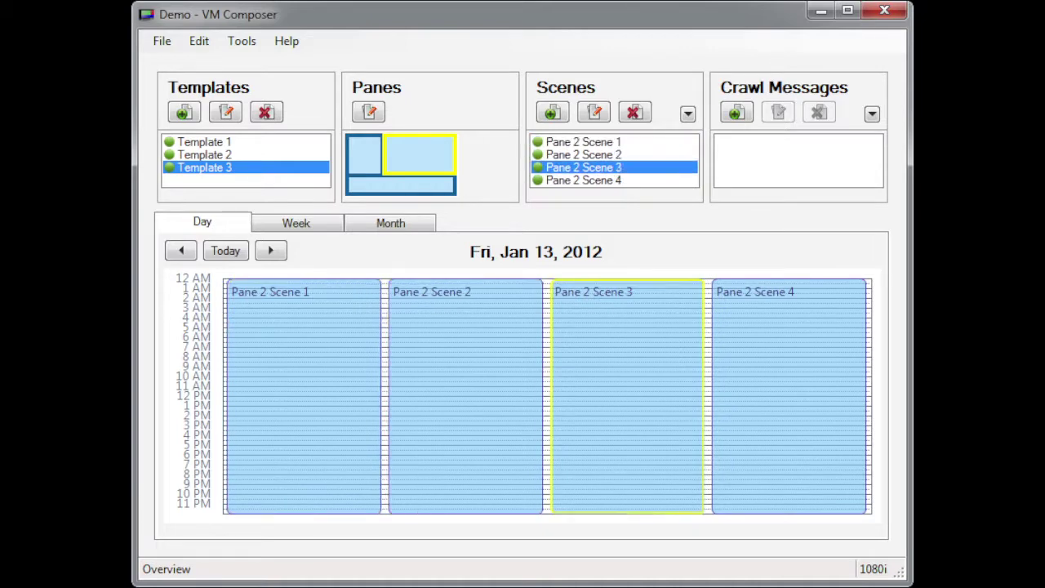
{"action": "left_click", "coordinate": [584, 180]}
{"action": "left_click", "coordinate": [584, 142]}
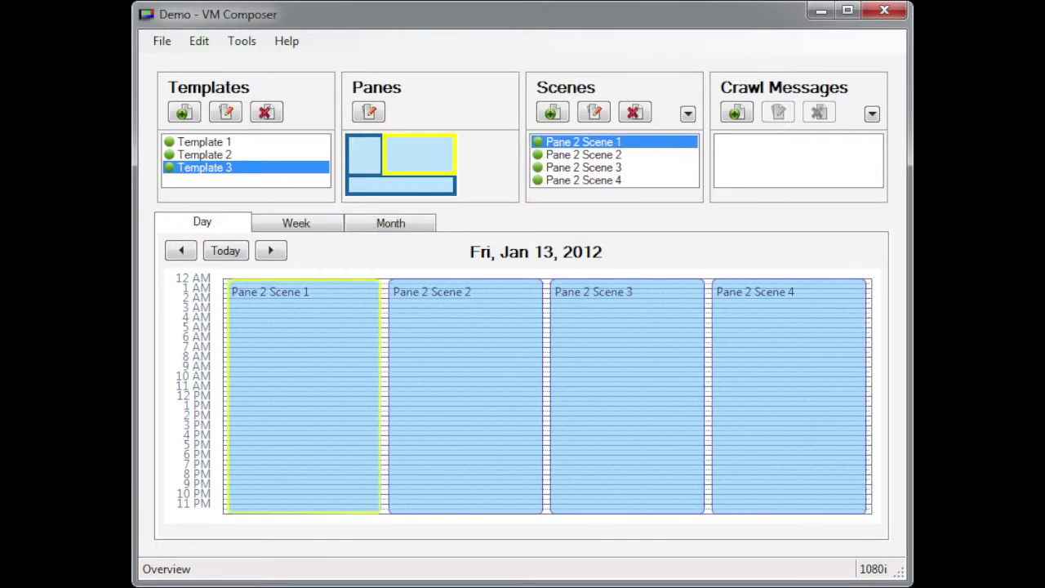
{"action": "left_click", "coordinate": [583, 154]}
{"action": "left_click", "coordinate": [583, 167]}
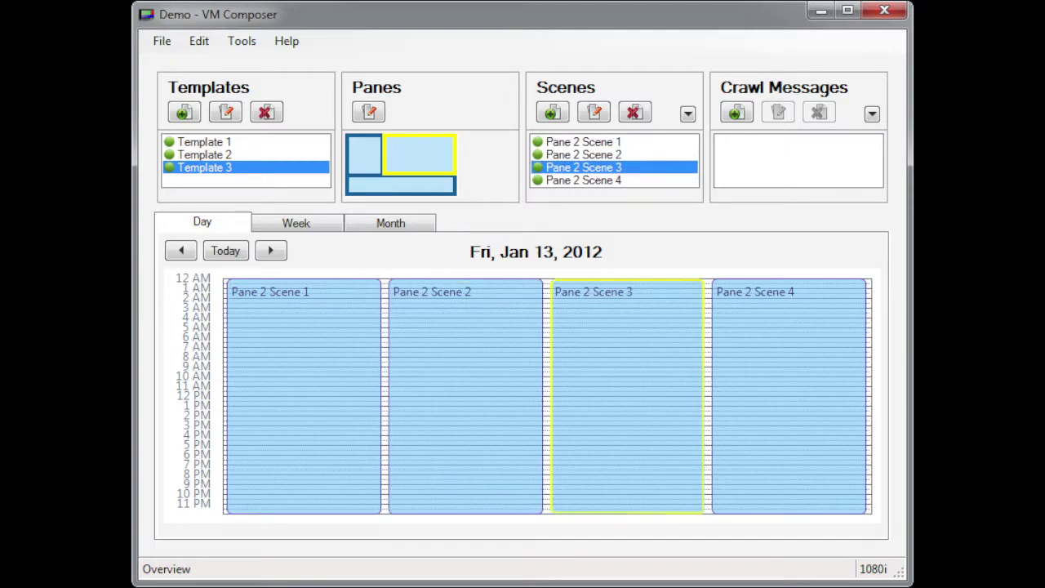
{"action": "left_click", "coordinate": [584, 180]}
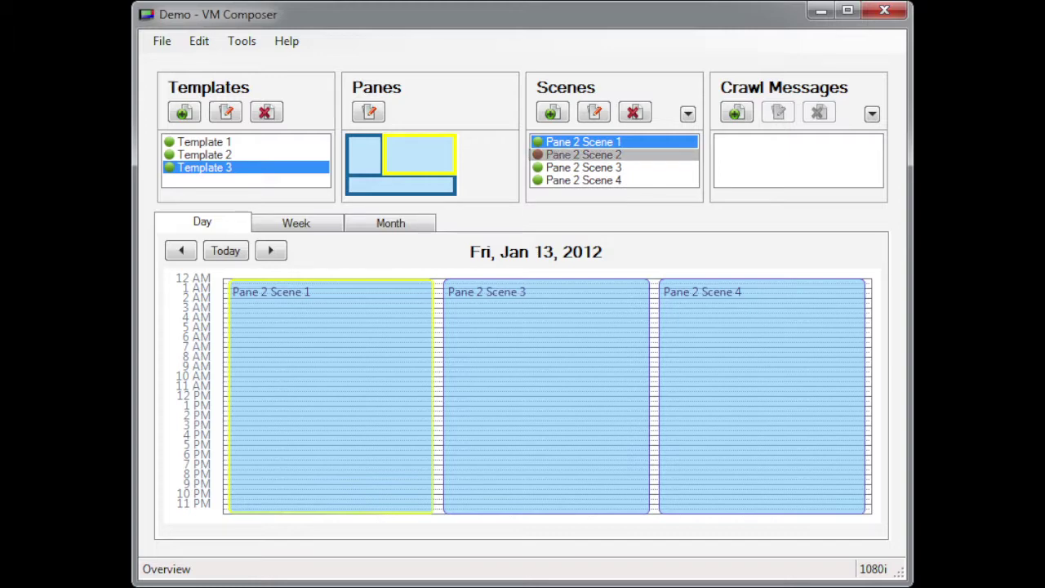
- Examine only Pane 2 Scene 1, Scene 3 and Scene 4 in the day schedule, skipping the red-marked Scene 2
{"action": "left_click", "coordinate": [583, 168]}
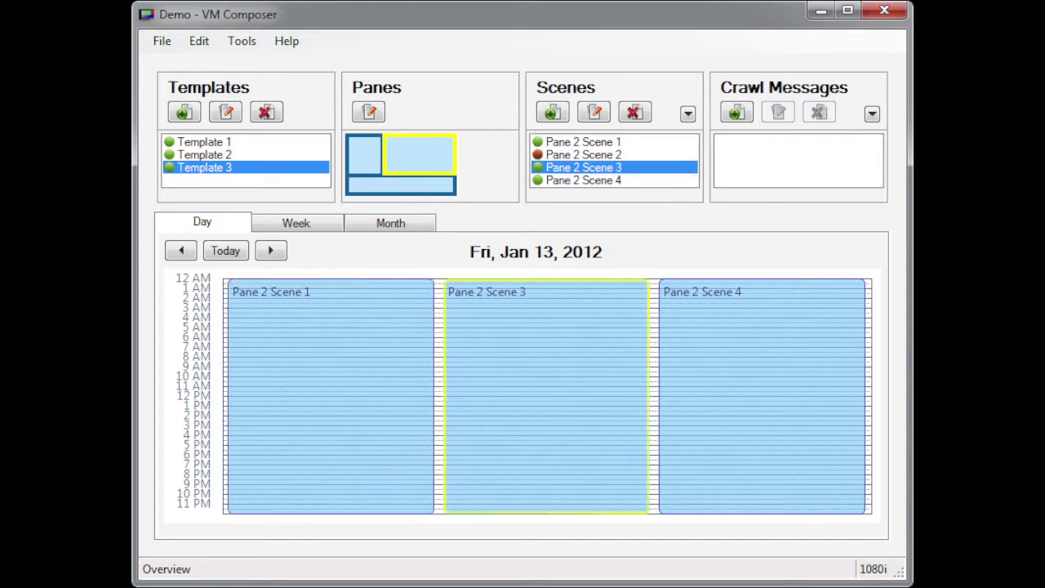
{"action": "left_click", "coordinate": [584, 180]}
{"action": "left_click", "coordinate": [583, 142]}
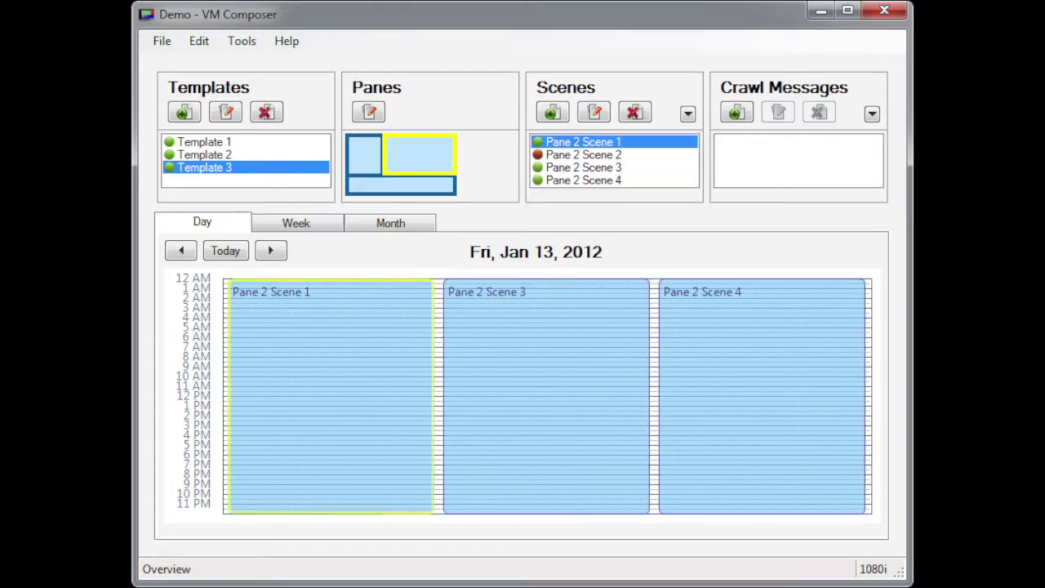
{"action": "left_click", "coordinate": [584, 167]}
{"action": "left_click", "coordinate": [584, 180]}
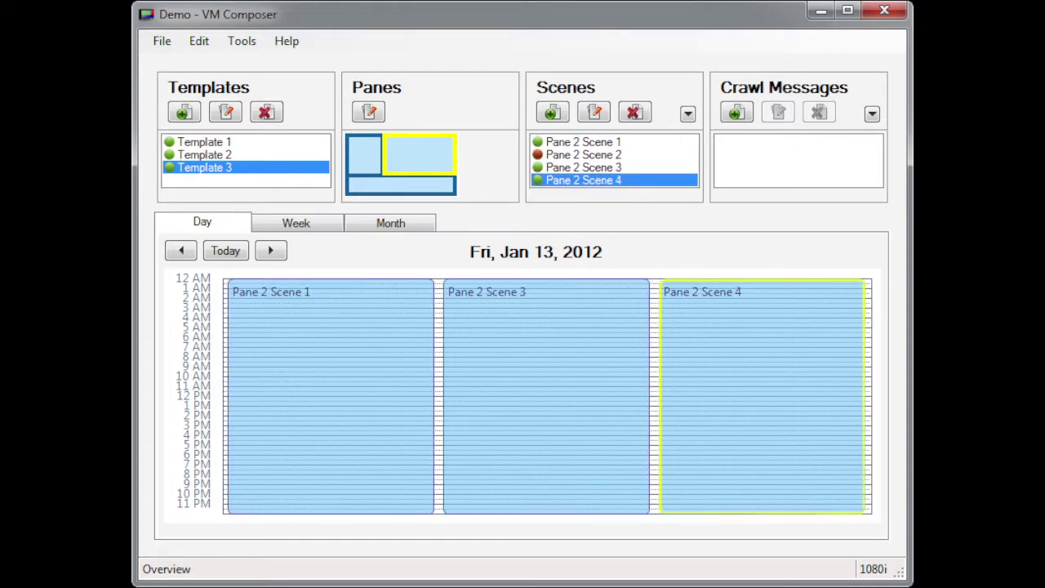
{"action": "left_click", "coordinate": [584, 141]}
{"action": "left_click", "coordinate": [583, 167]}
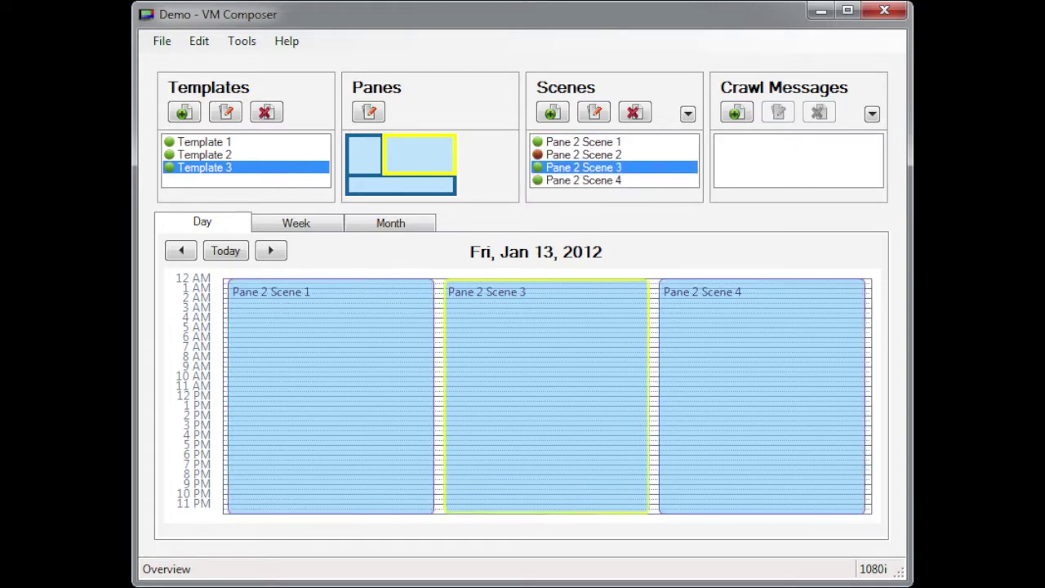
{"action": "left_click", "coordinate": [584, 181]}
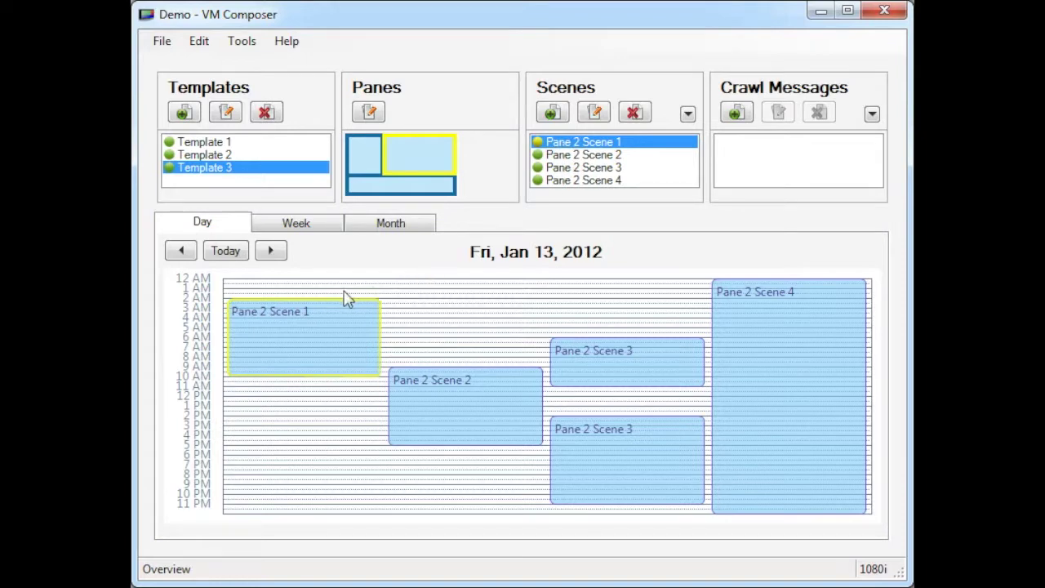
- View Pane 2 Scene 1's schedule by week, browse two weeks ahead and return to the starting week
{"action": "left_click", "coordinate": [295, 224]}
{"action": "left_click", "coordinate": [272, 250]}
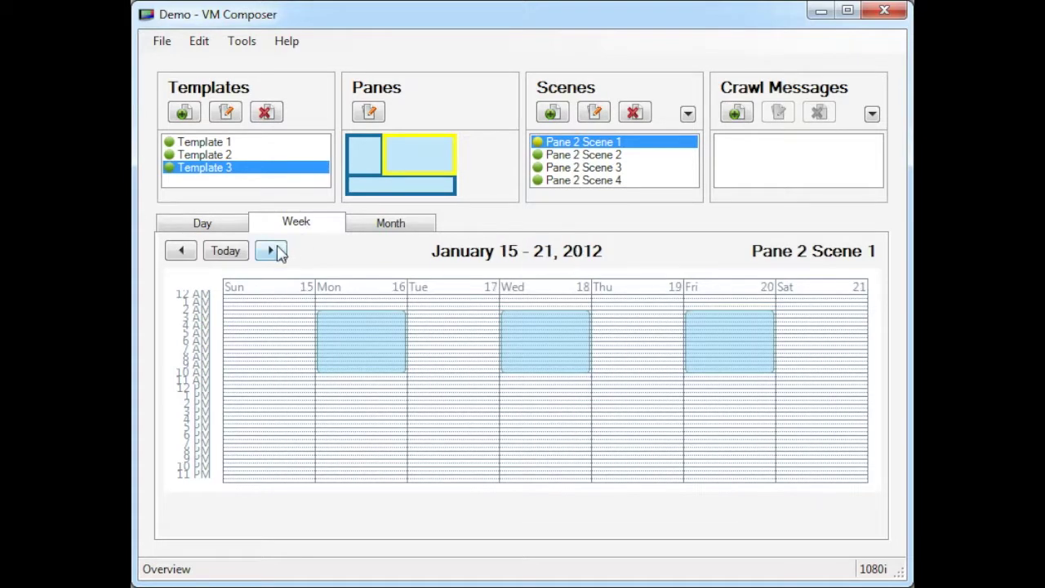
{"action": "left_click", "coordinate": [274, 251]}
{"action": "left_click", "coordinate": [181, 251]}
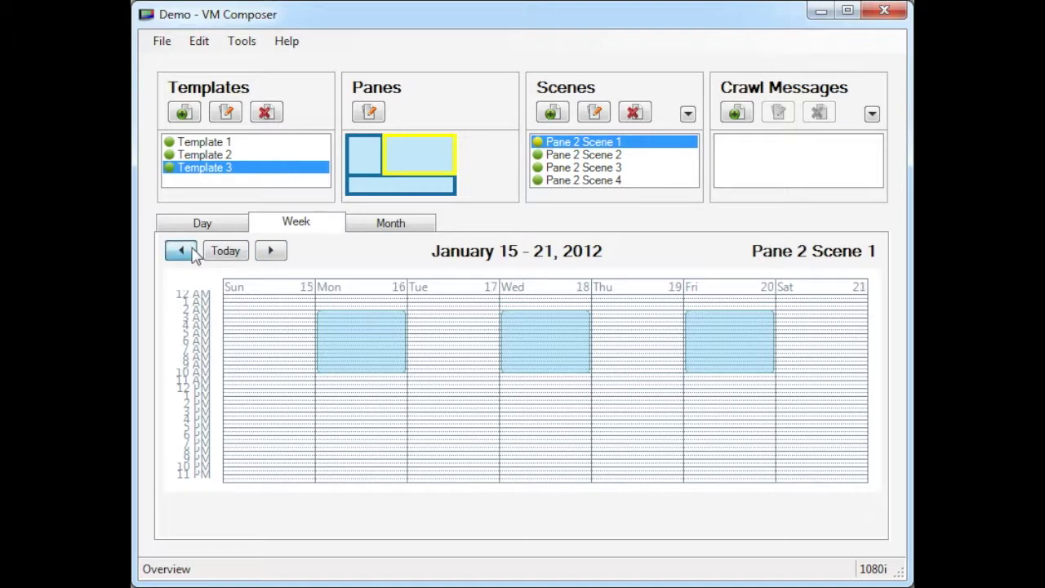
{"action": "left_click", "coordinate": [180, 250]}
- View Pane 2 Scene 1's schedule by month, browsing back to December 2011 and forward to February 2012
{"action": "left_click", "coordinate": [359, 228]}
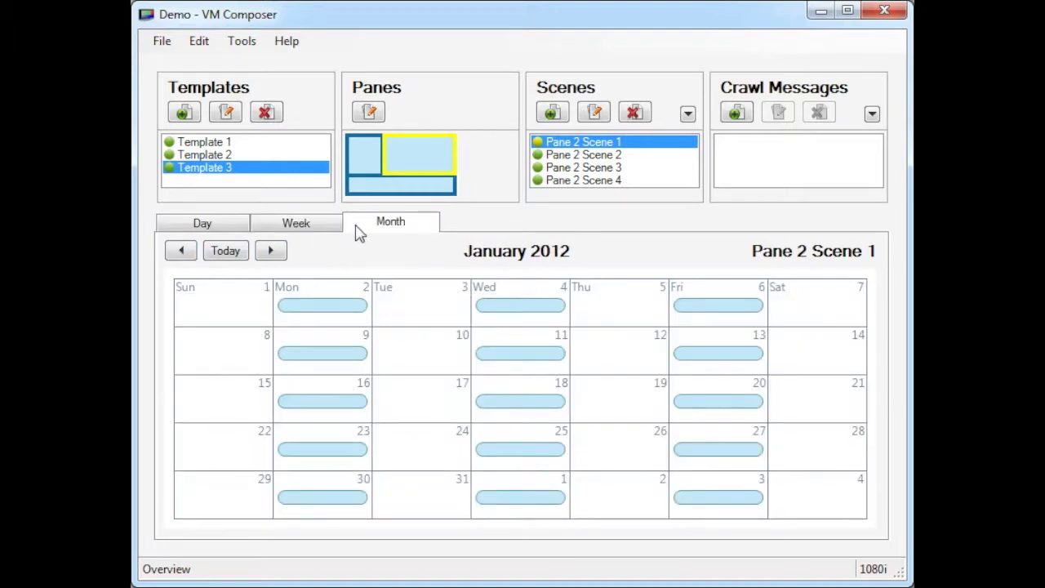
{"action": "left_click", "coordinate": [180, 250]}
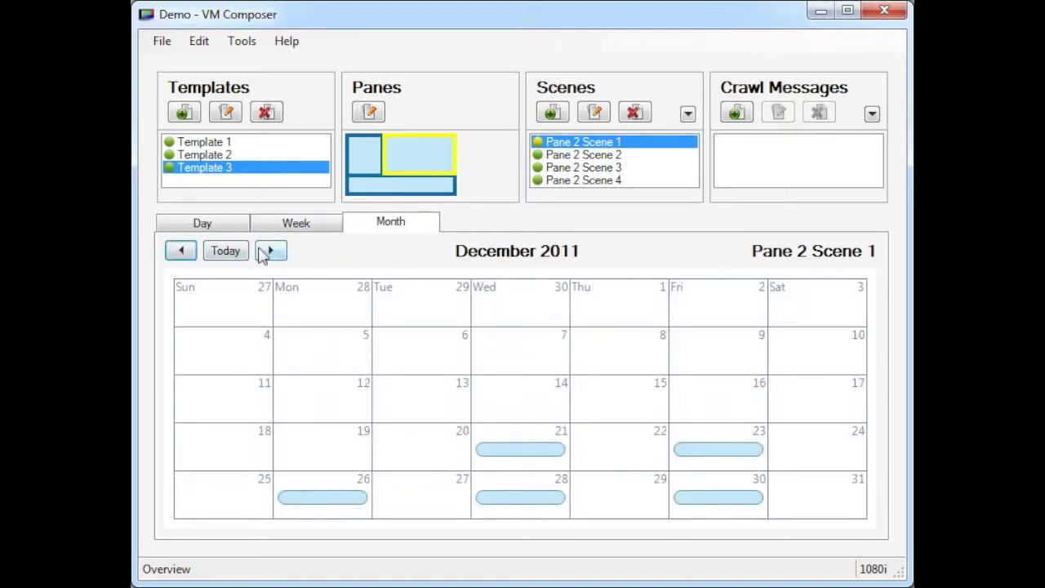
{"action": "left_click", "coordinate": [269, 251]}
{"action": "left_click", "coordinate": [269, 252]}
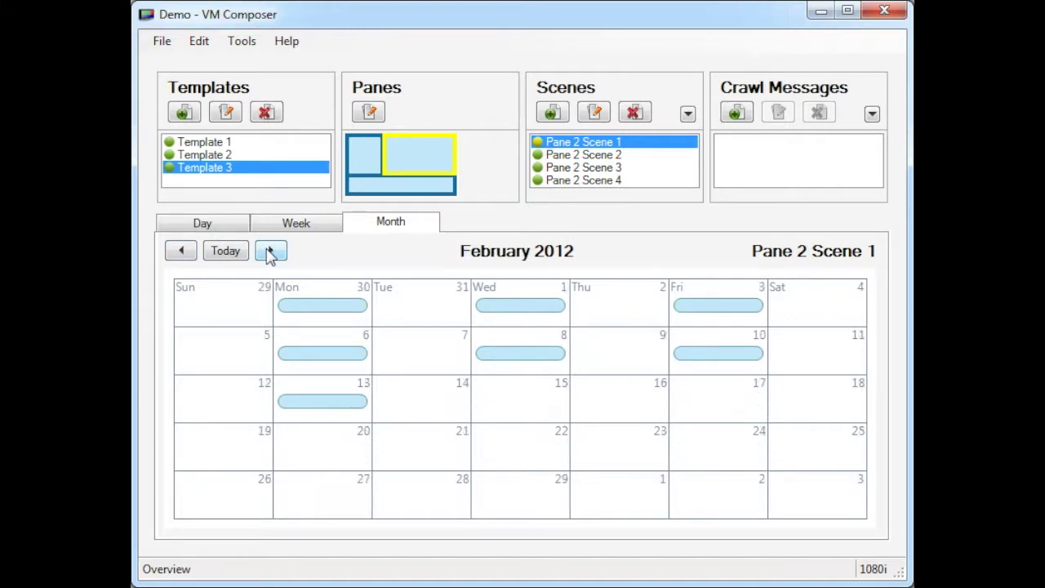